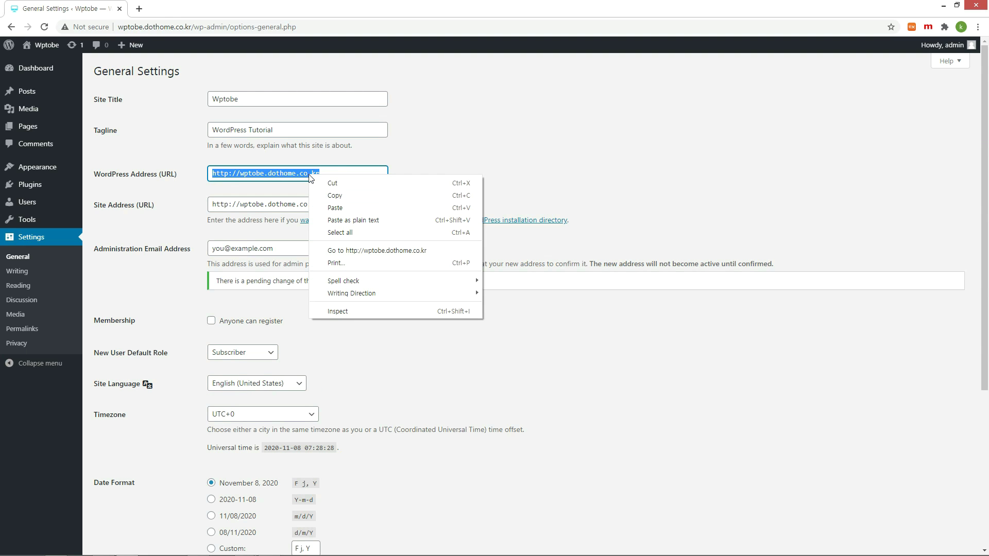
left_click(340, 198)
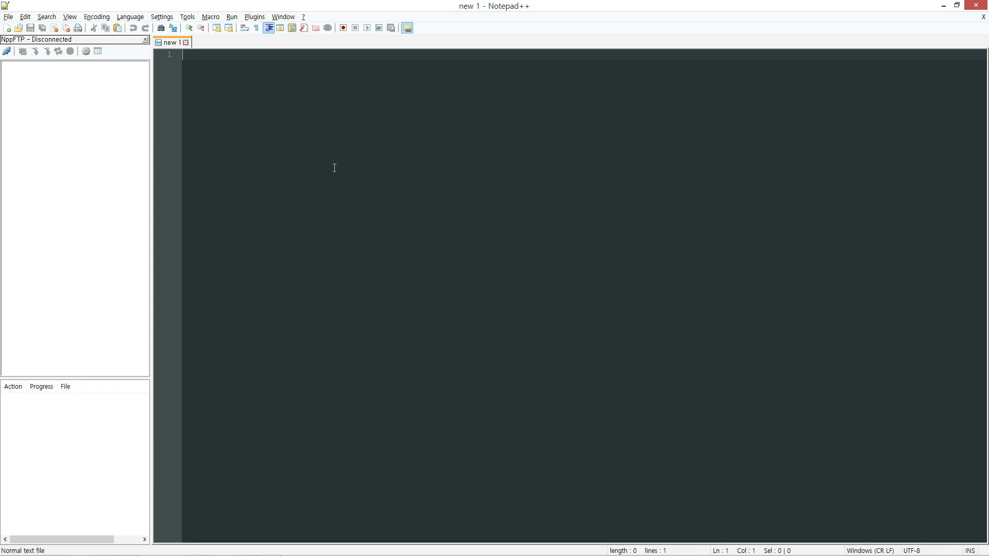
key("ctrl+v")
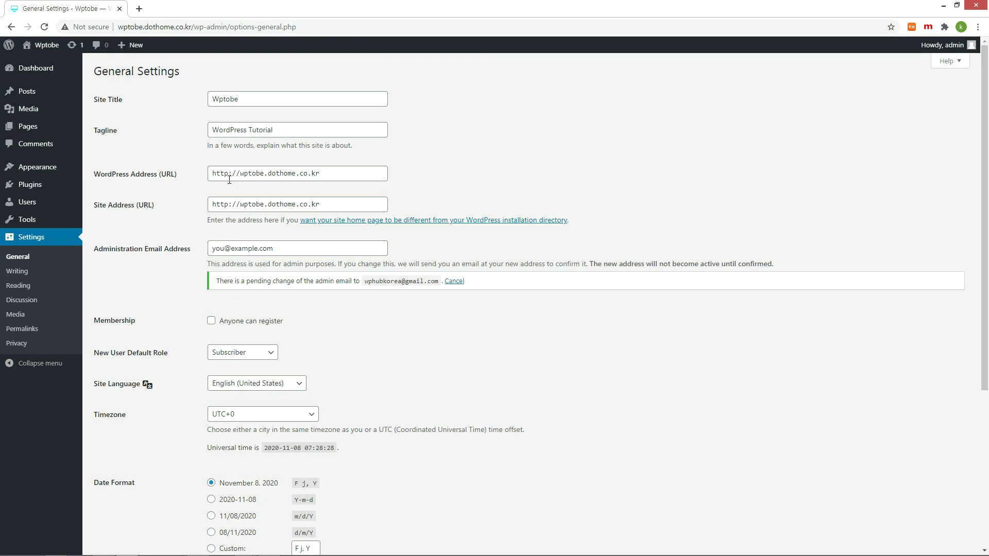
left_click(229, 174)
type("s")
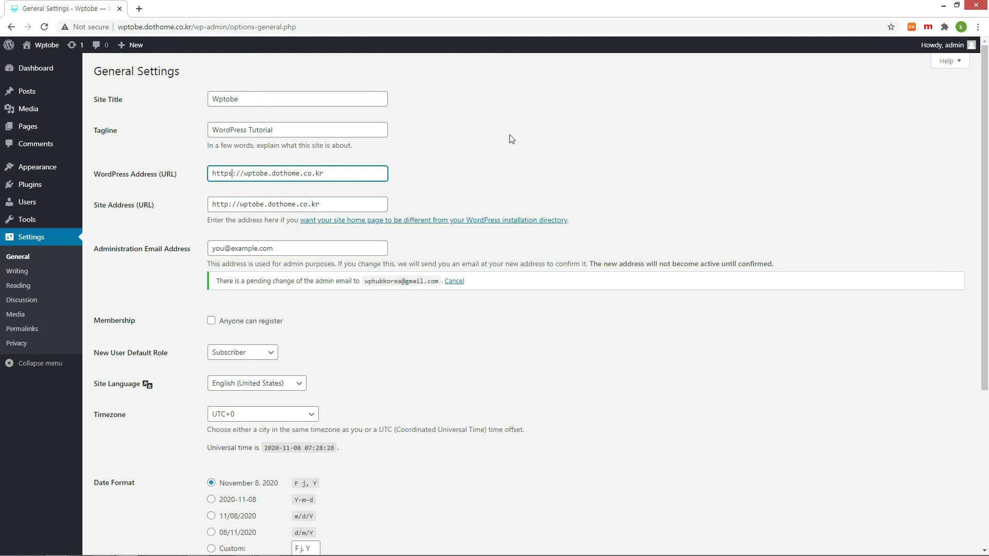
left_click(227, 203)
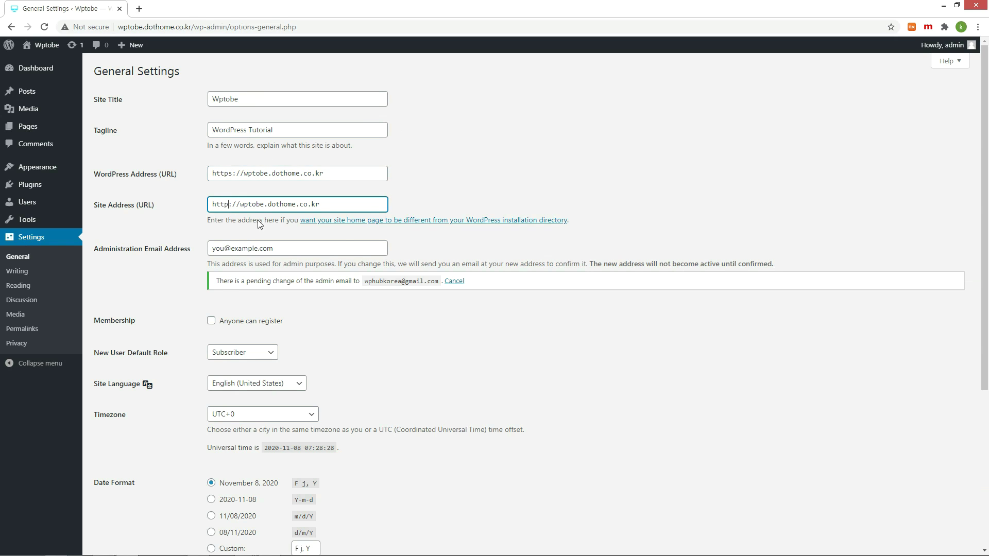
type("s")
scroll(496, 336, "down", 5)
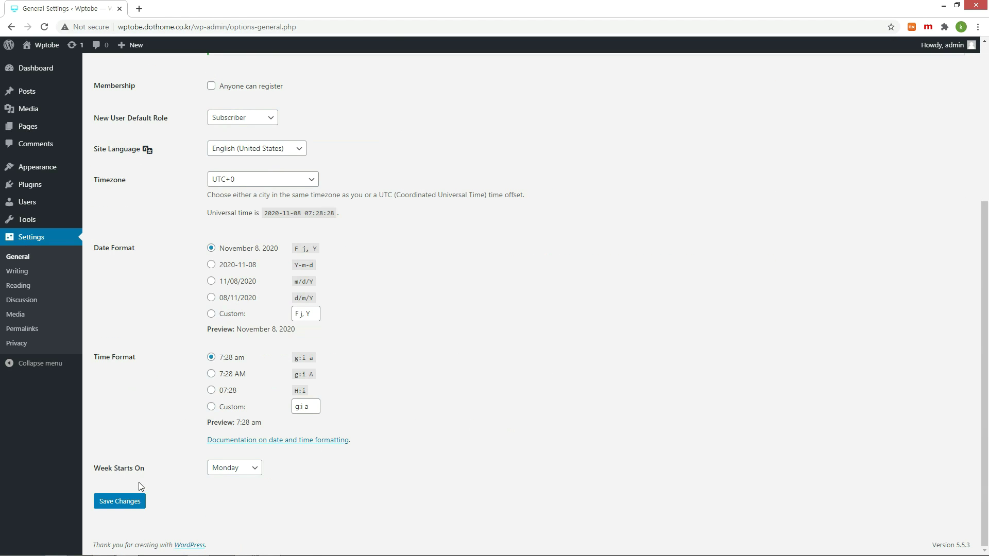
left_click(132, 501)
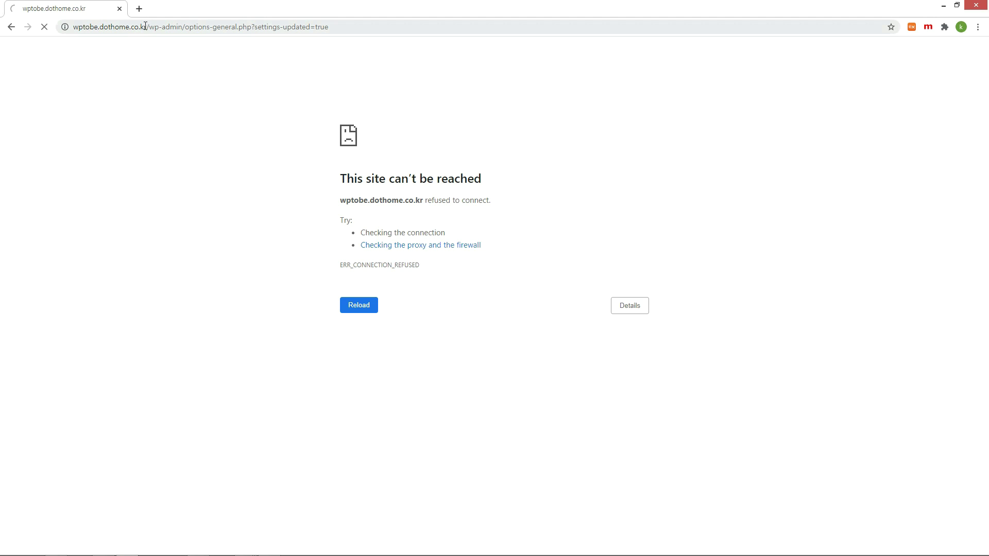
left_click(158, 30)
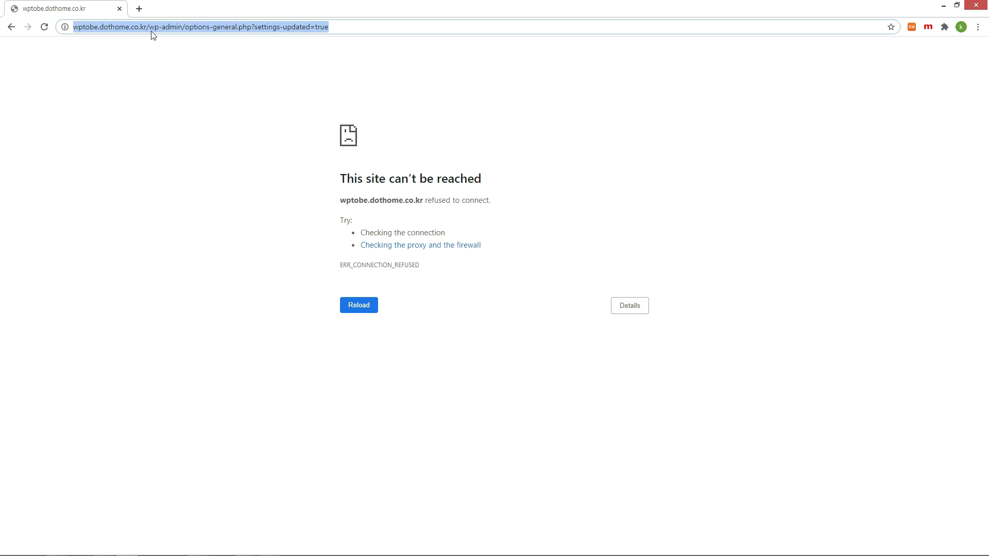
left_click(150, 28)
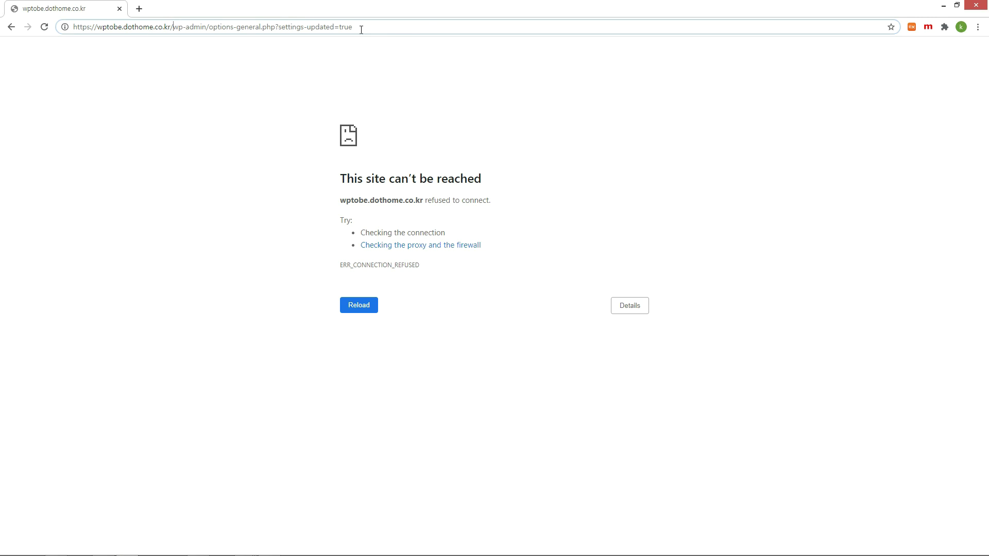
left_click(412, 28, "shift")
key("BackSpace")
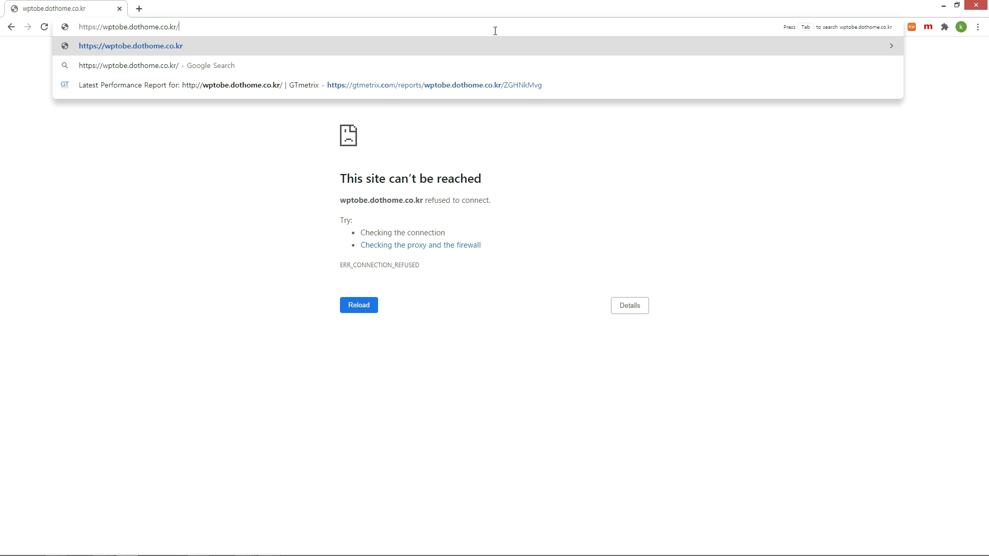
key("Return")
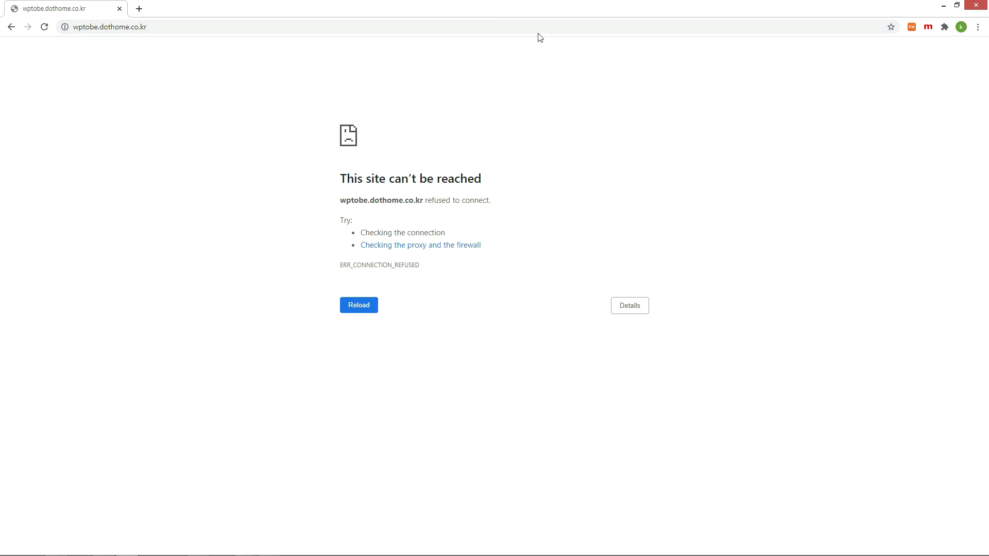
key("alt+Tab")
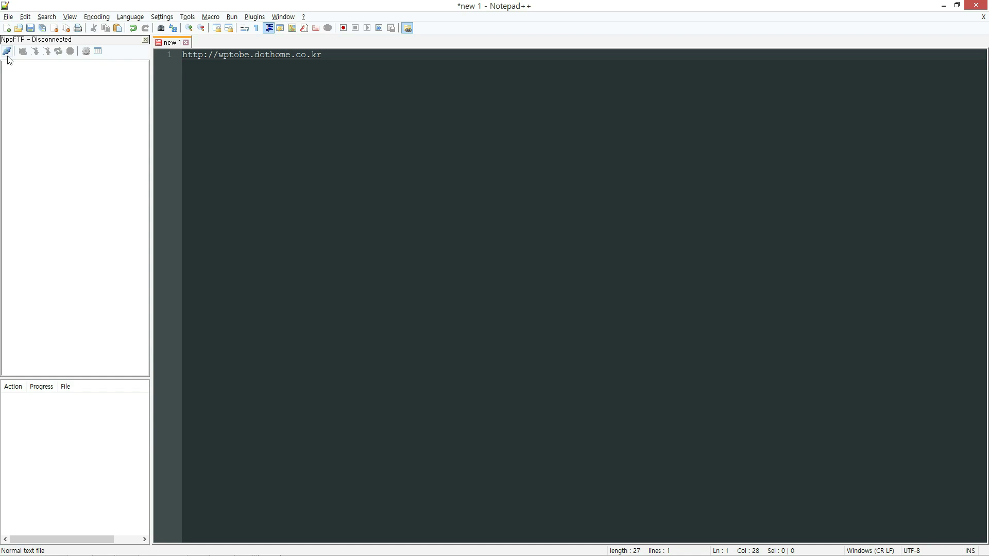
Connect to the wptobe.dothome.co.kr FTP server and open html/wp-config.php
left_click(8, 54)
left_click(40, 76)
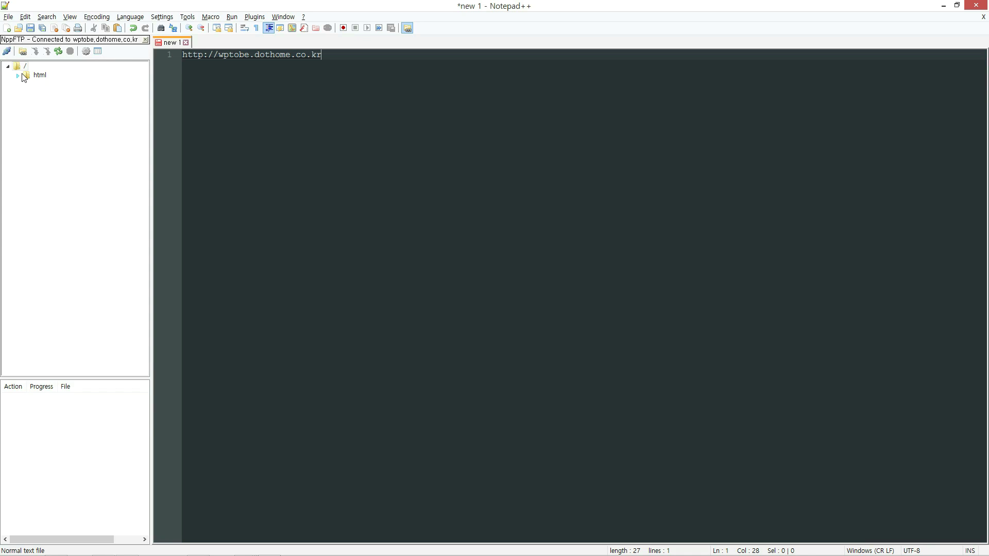
left_click(19, 76)
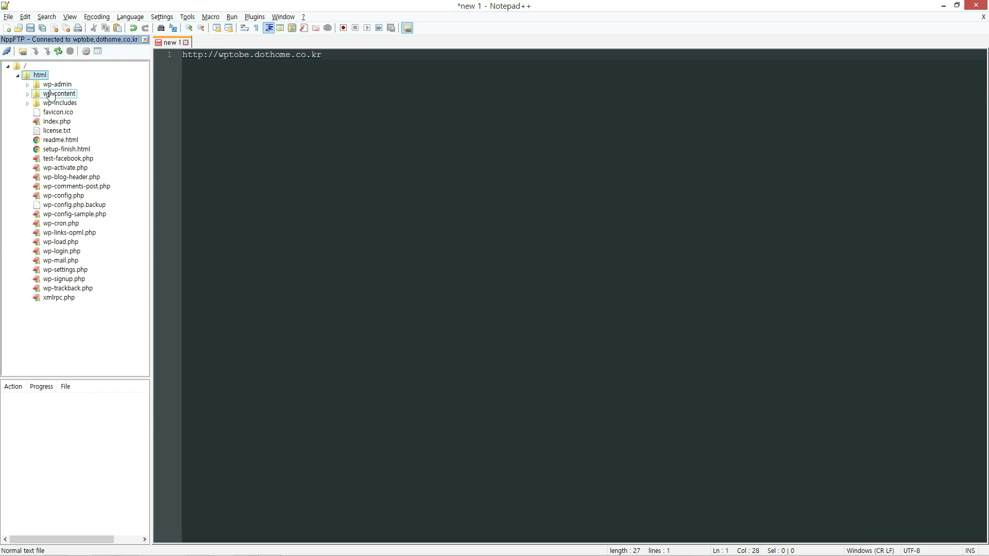
left_click(78, 199)
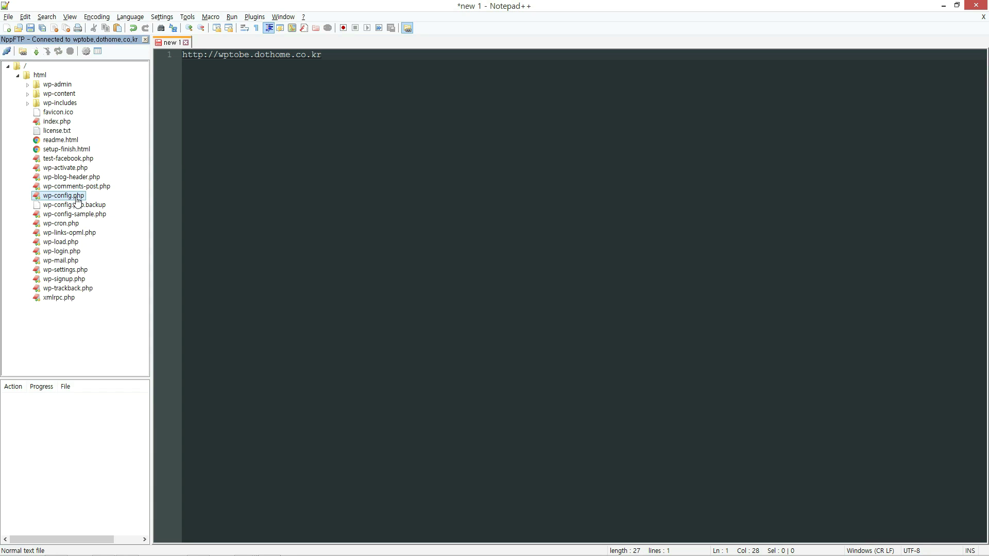
double_click(77, 199)
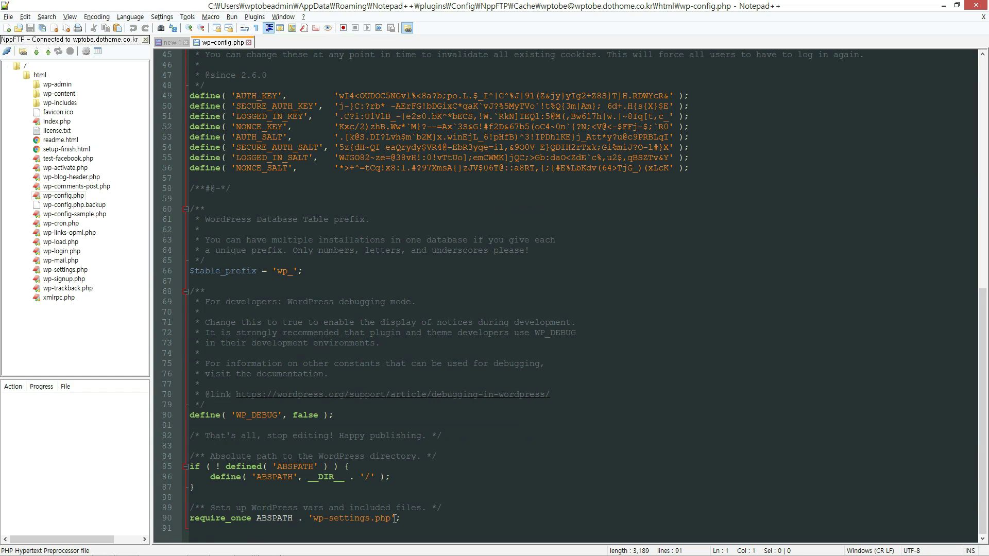
left_click(205, 533)
key("ctrl+v")
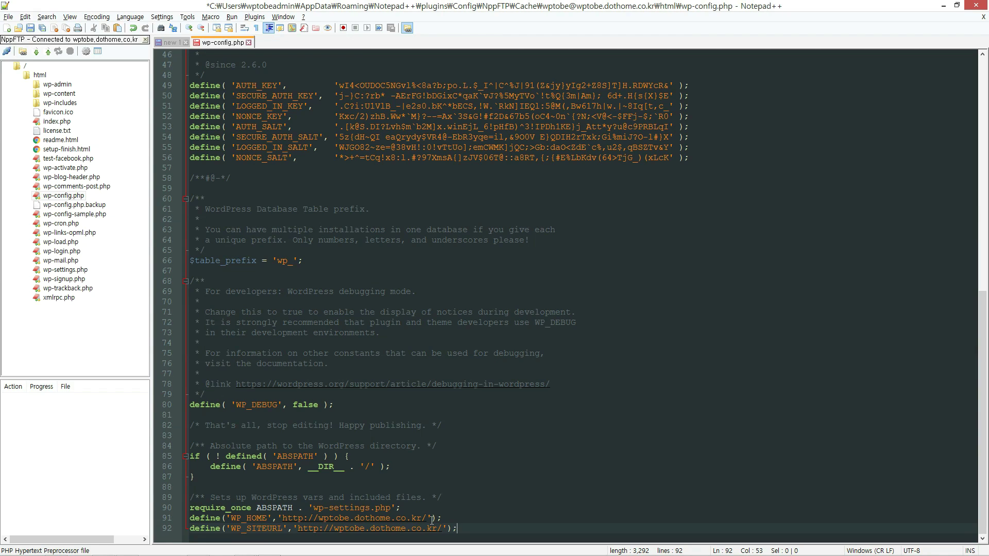
left_click(172, 41)
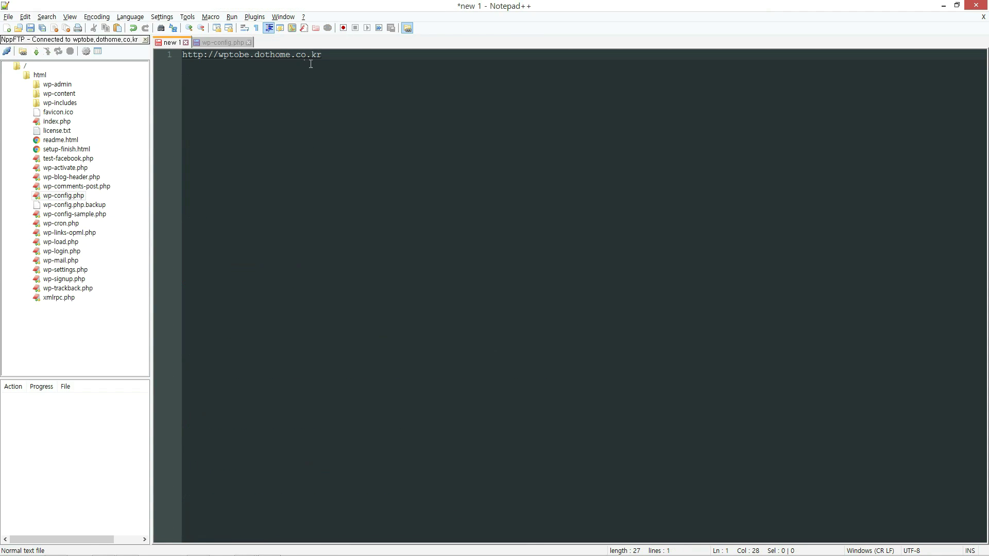
left_click_drag(322, 54, 175, 52)
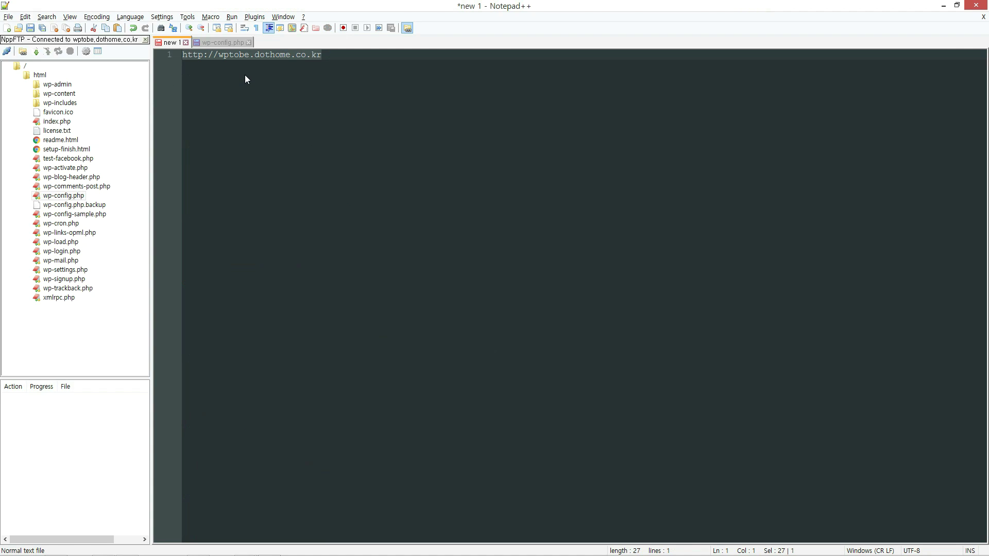
left_click(224, 42)
left_click_drag(282, 517, 426, 518)
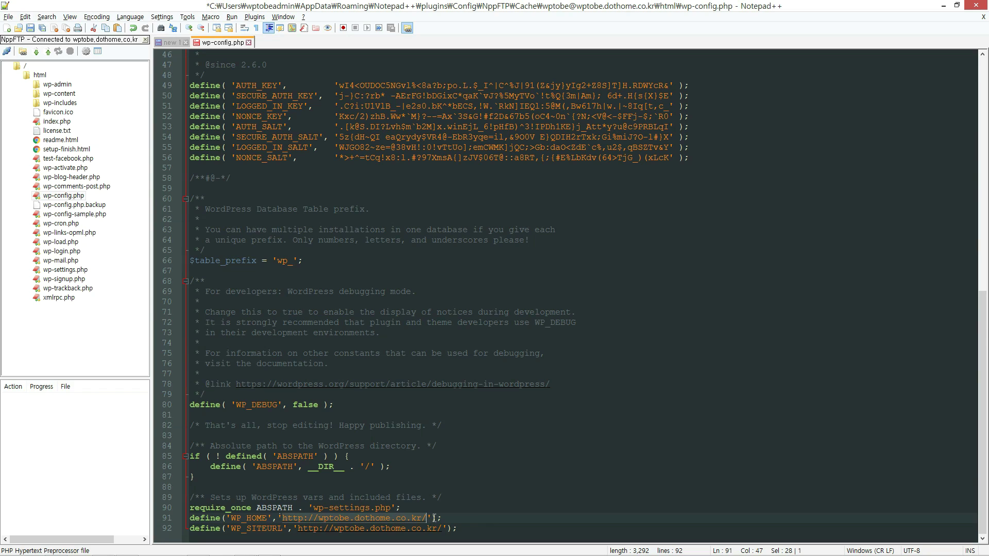
left_click(490, 528)
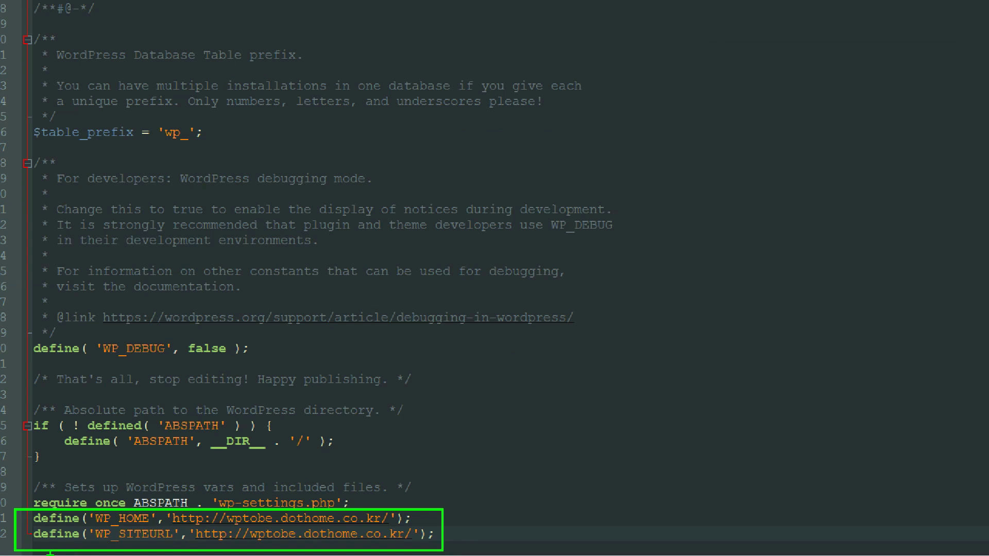
left_click(28, 93)
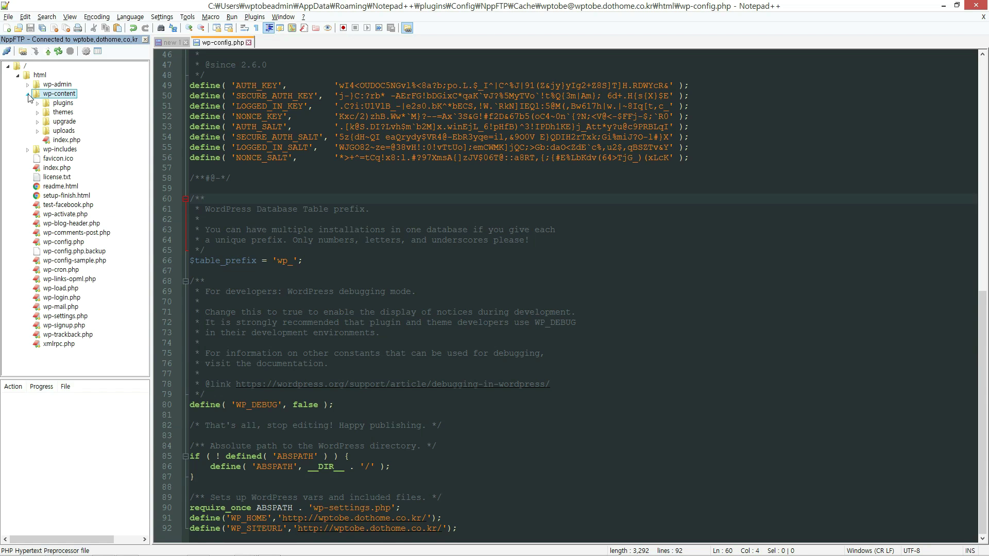
Open themes/twentyseventeen/functions.php and insert update_option lines for siteurl and home below the header
left_click(62, 115)
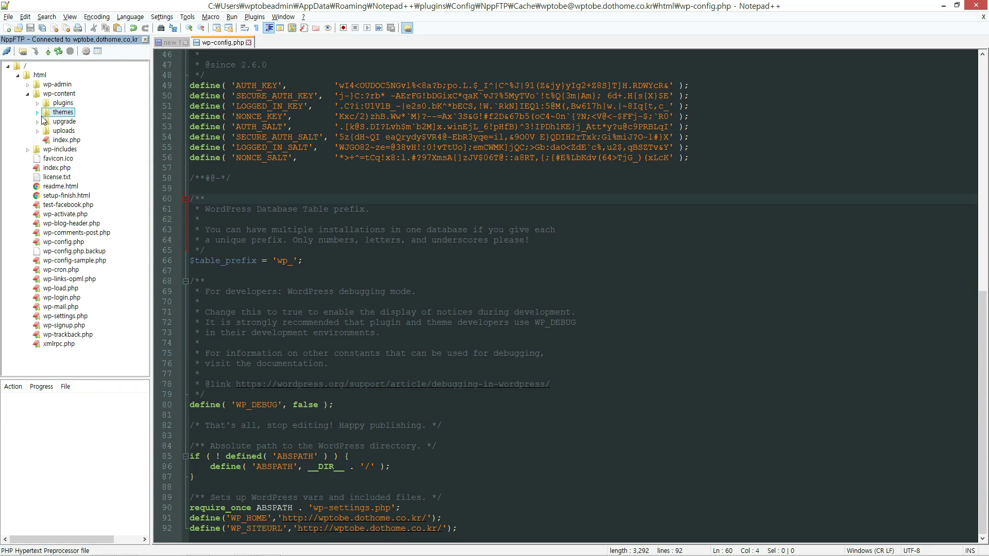
left_click(38, 113)
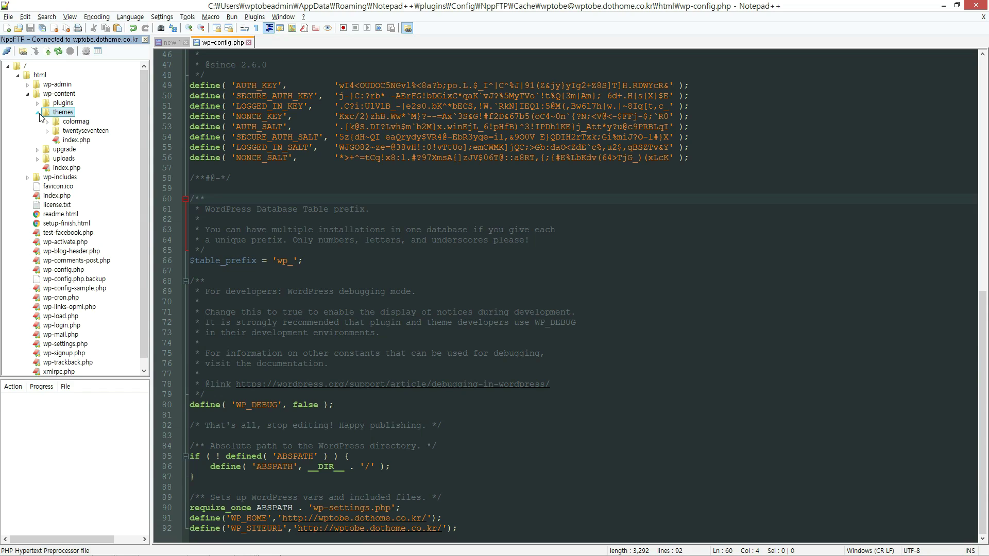
left_click(90, 132)
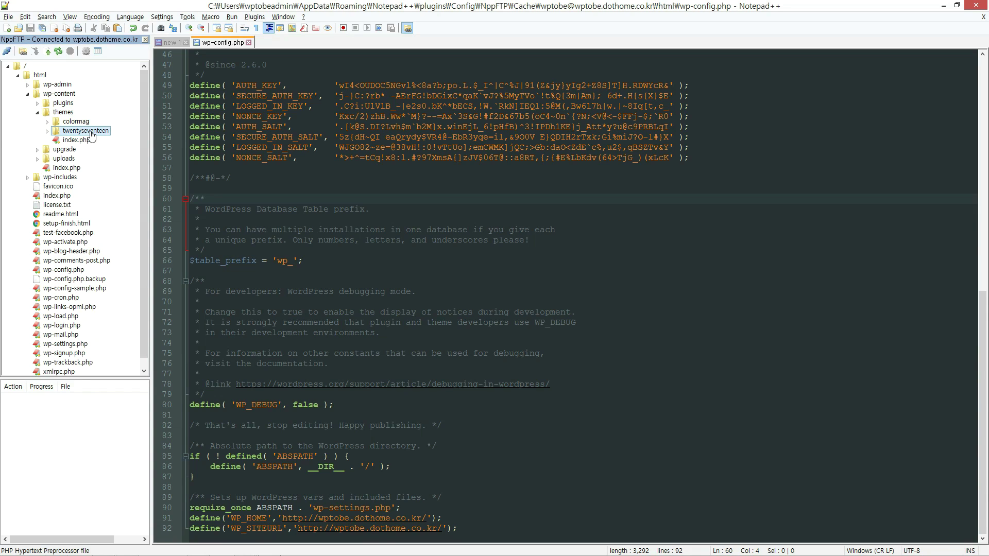
left_click(48, 133)
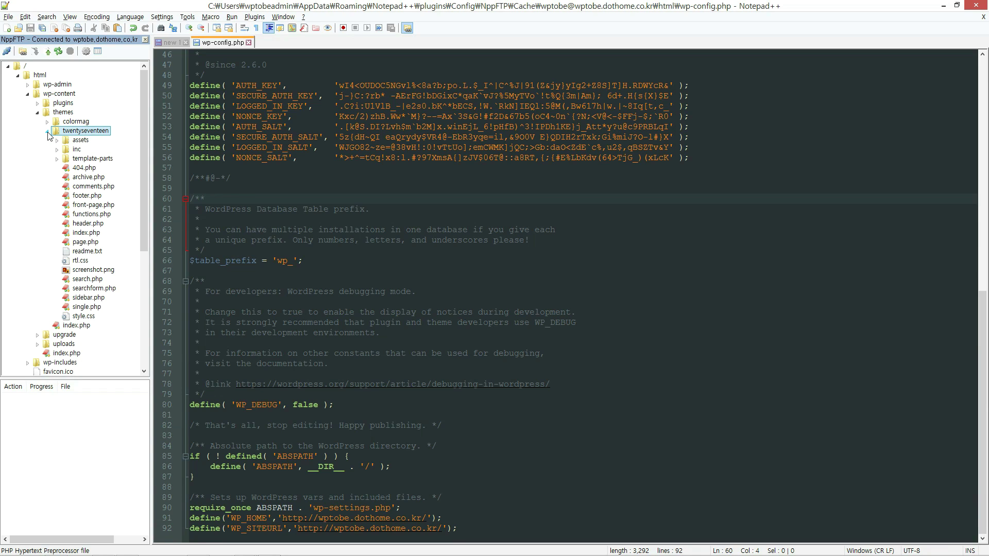
double_click(100, 216)
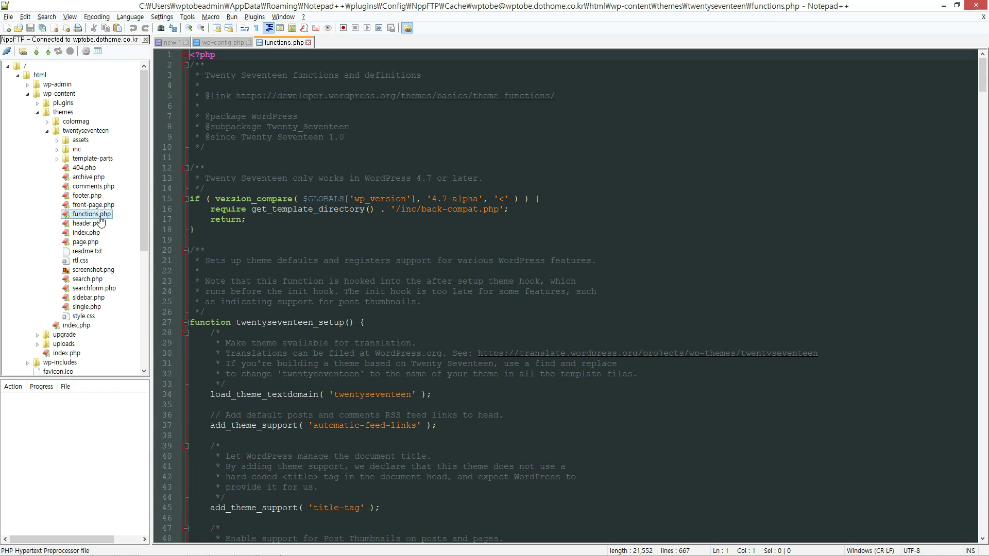
left_click(232, 158)
type("update_option('siteurl','http://wptobe.dothome.co.kr'); update_option('home','http://wptobe.dothome.co.kr');")
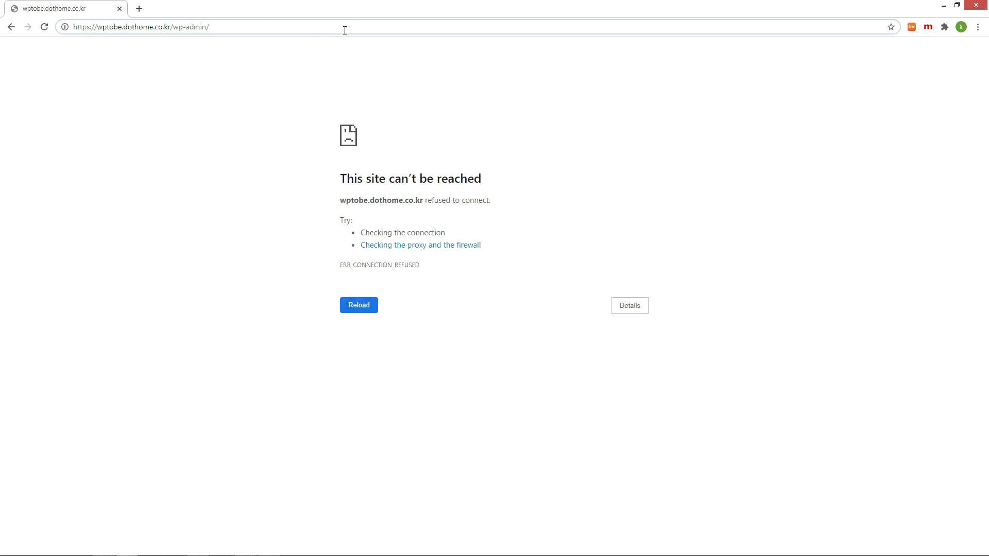
Change the Chrome address from https to http to load wp-admin
key("Left")
key("Left")
key("BackSpace")
key("BackSpace")
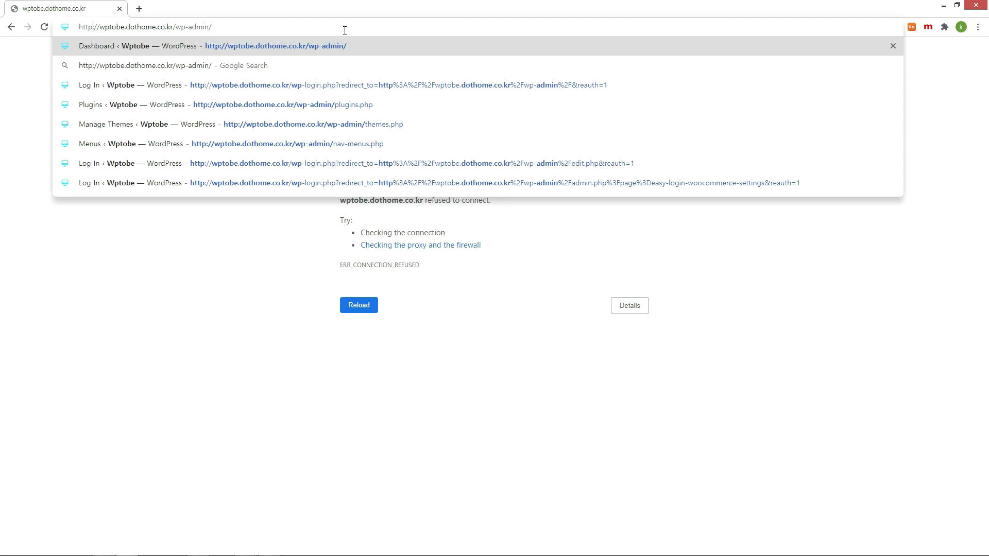
key("shift+Left")
key("shift+Left")
key("shift+Left")
key("shift+Left")
key("shift+Left")
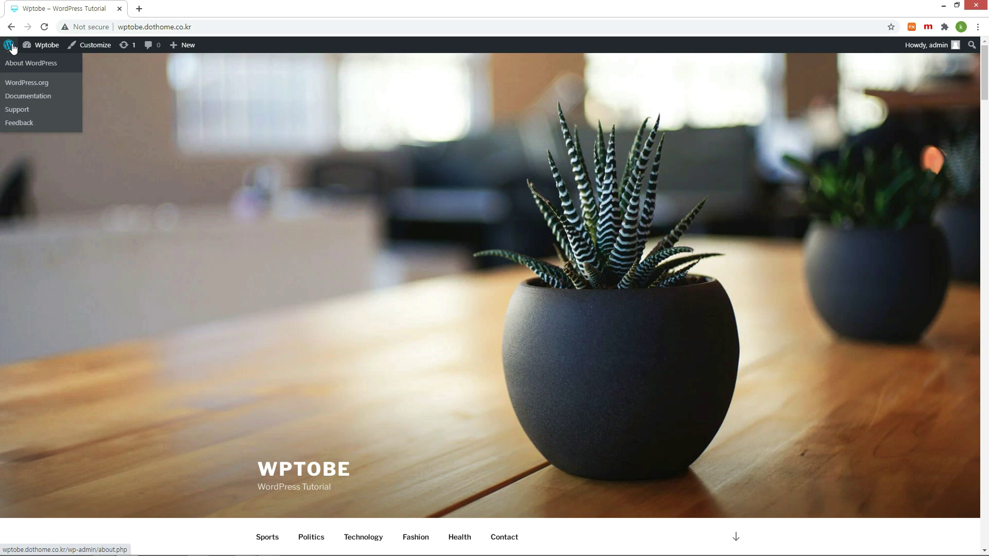
Open Settings > General, where the WordPress Address field is locked at http
left_click(9, 45)
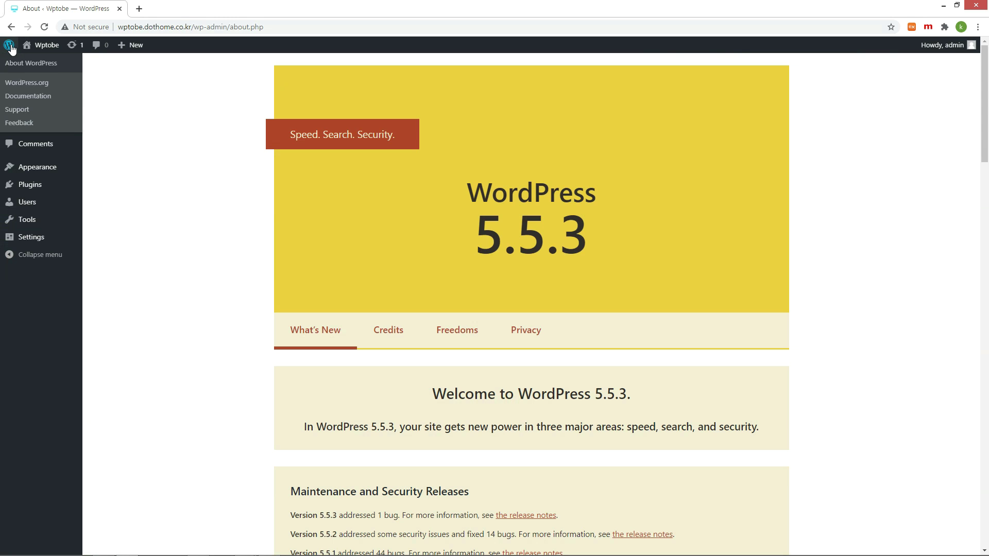
mouse_move(31, 237)
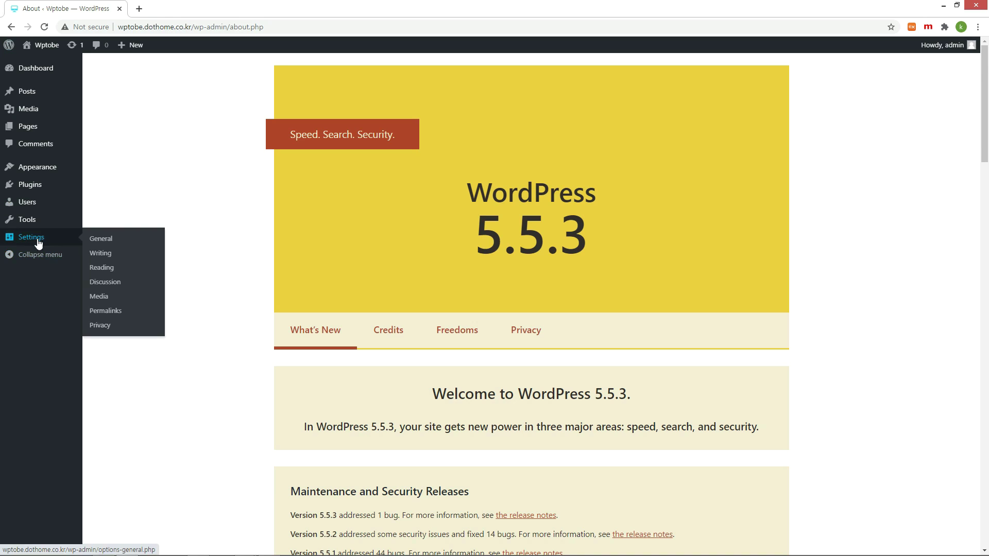
left_click(110, 238)
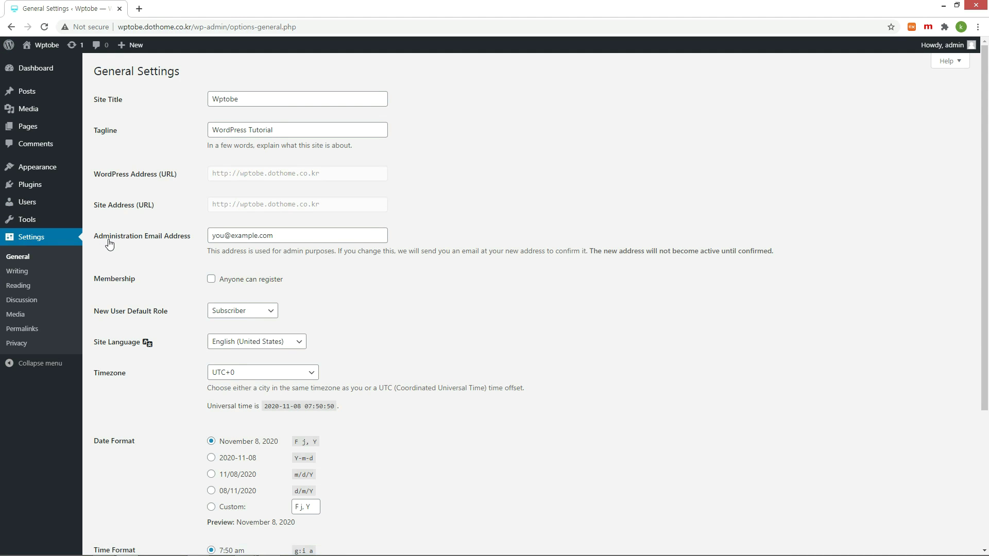
left_click_drag(336, 172, 206, 183)
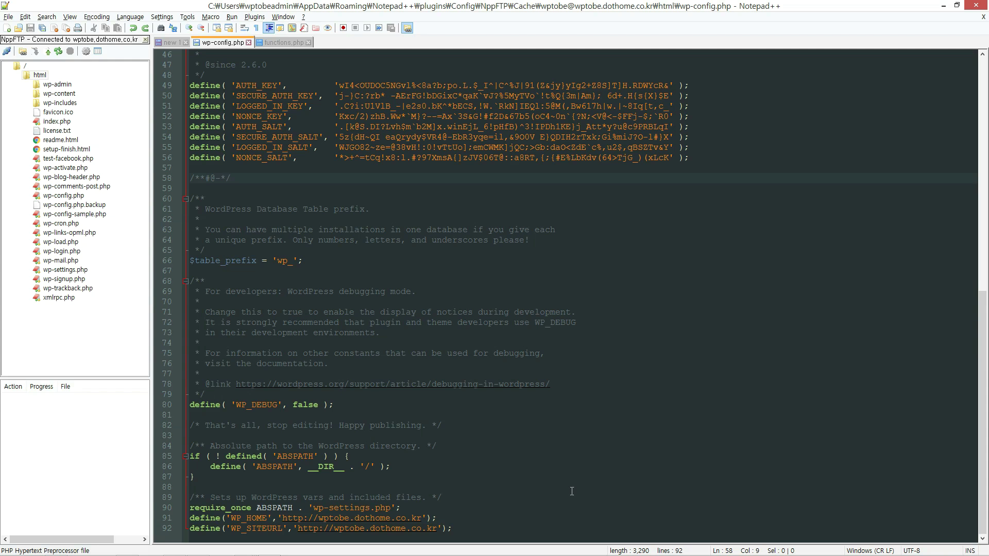
Delete the WP_HOME/WP_SITEURL lines in wp-config.php and the update_option lines in functions.php
left_click_drag(498, 533, 185, 519)
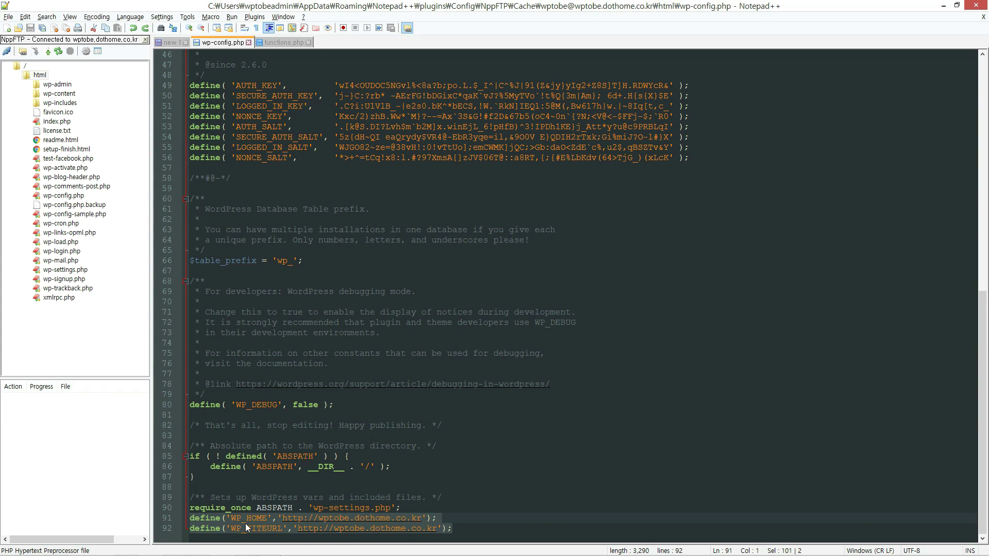
key("Delete")
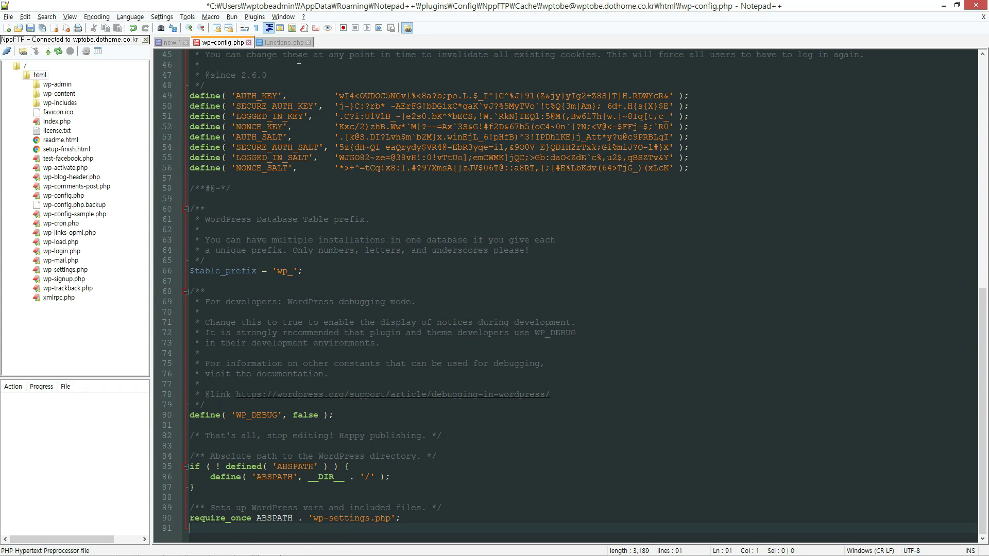
left_click(276, 46)
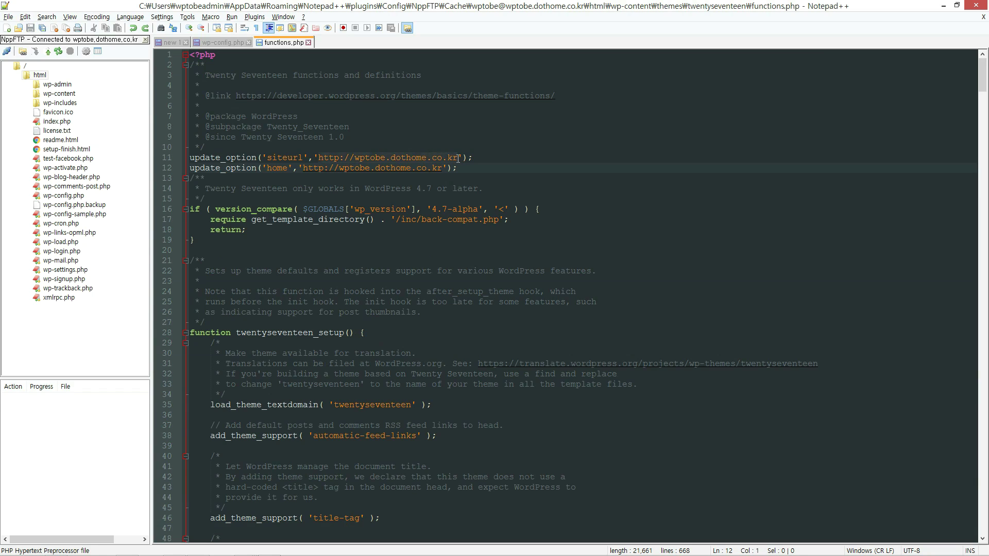
left_click_drag(474, 168, 190, 158)
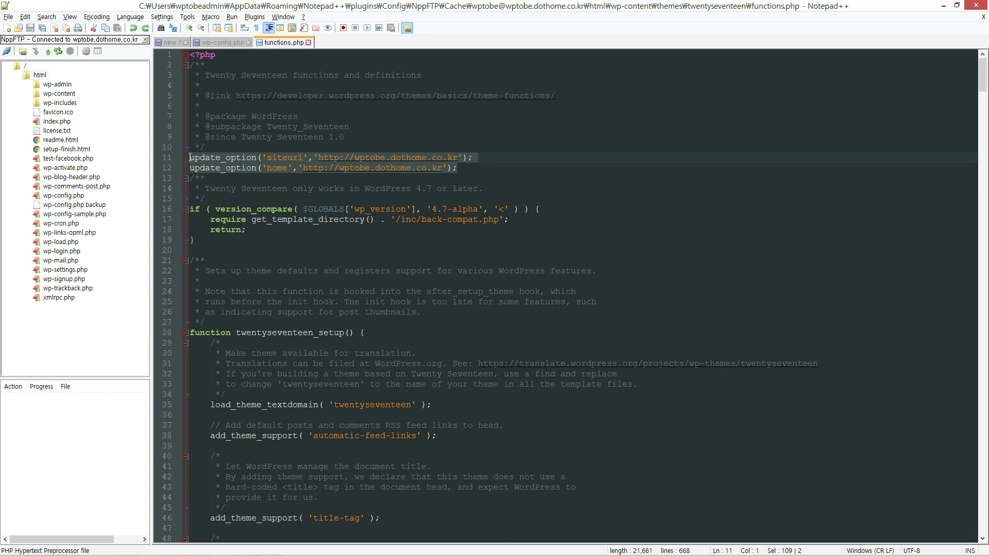
key("Delete")
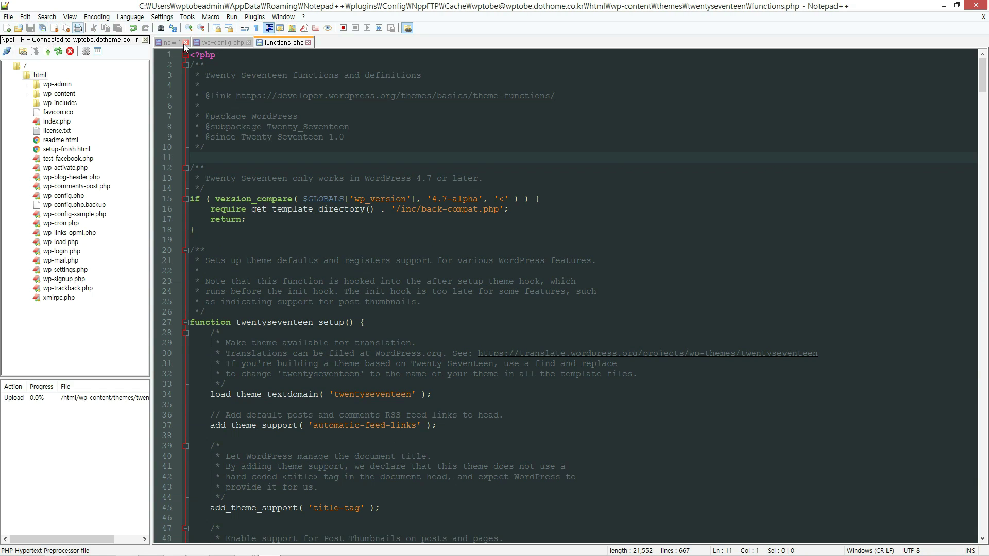
Save and upload wp-config.php, then reload General Settings to confirm the address is editable
left_click(227, 45)
key("ctrl+s")
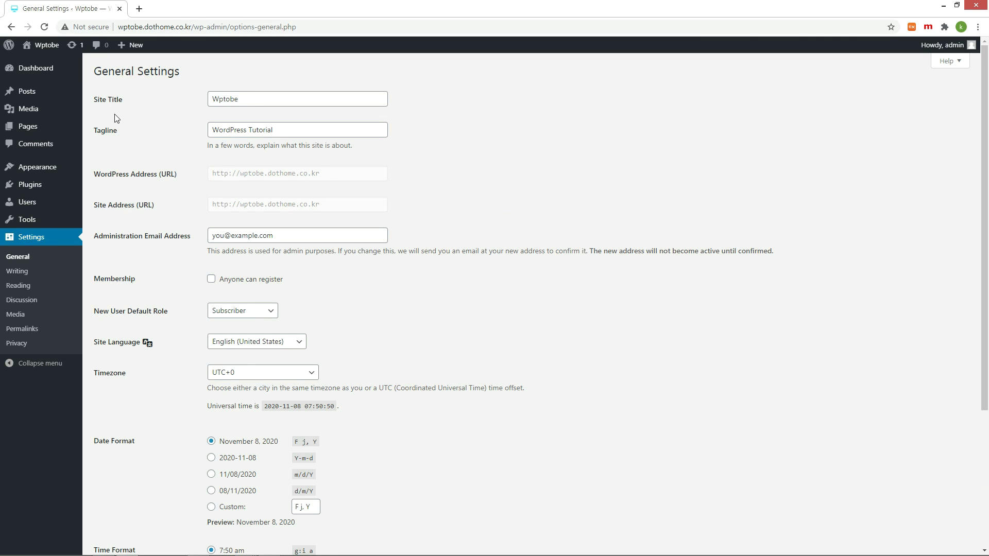
left_click(41, 29)
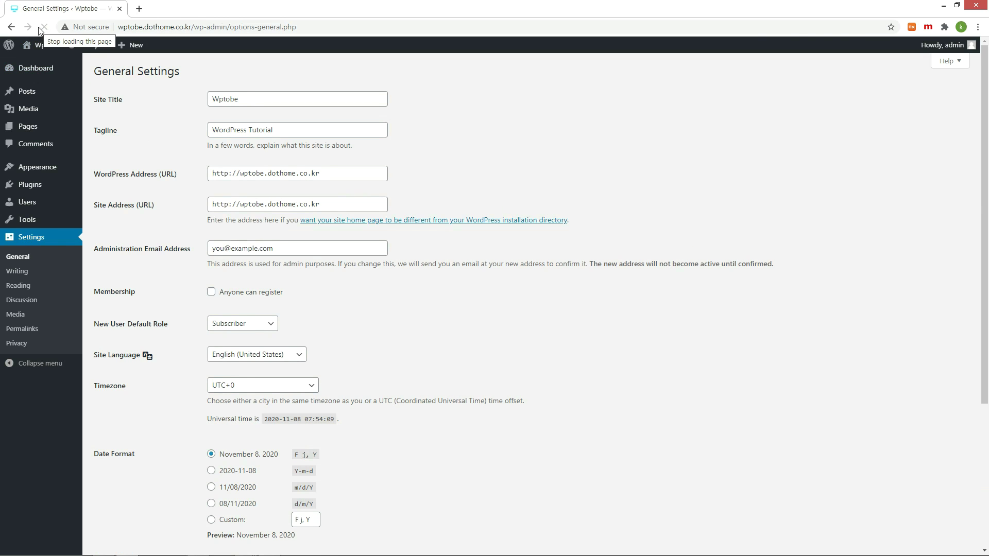
left_click(349, 174)
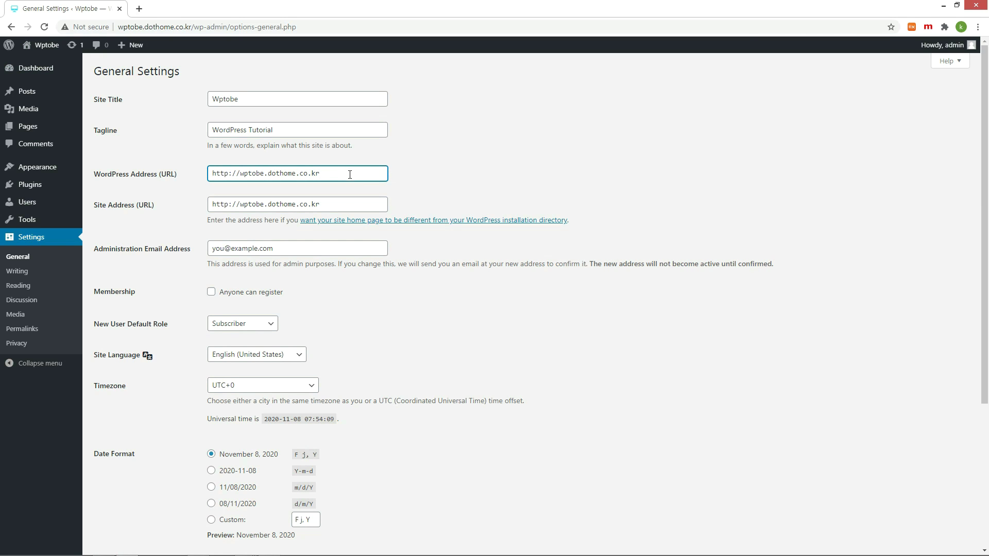